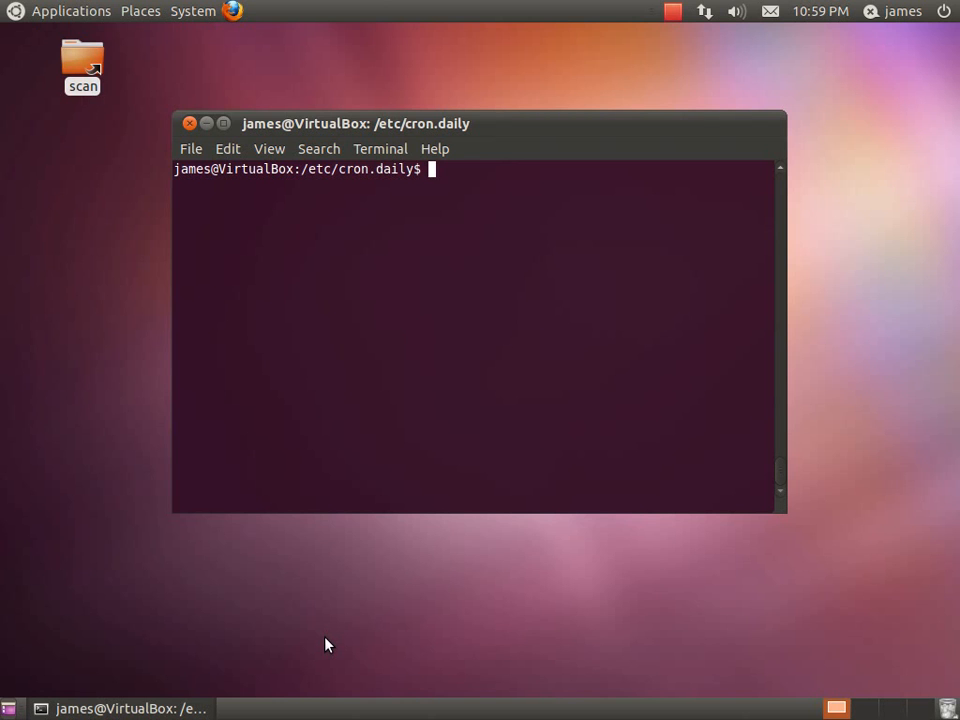
{"action": "type", "text": "sudo nano"}
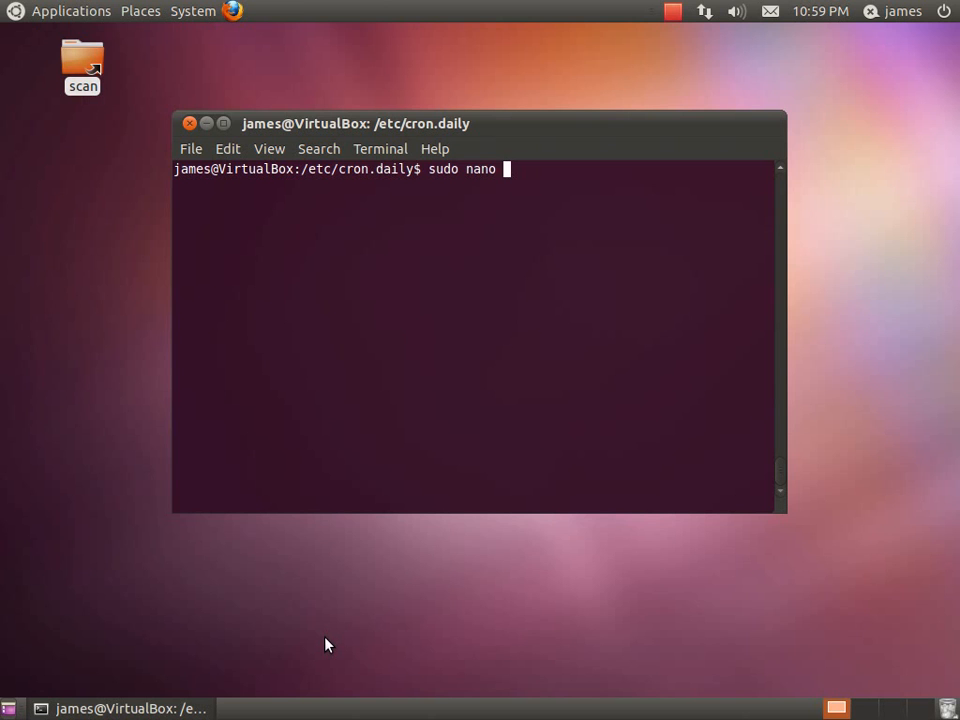
{"action": "type", "text": "cleartm"}
{"action": "type", "text": "p"}
Run sudo nano cleartmp to create the script file in /etc/cron.daily
{"action": "key", "text": "Return"}
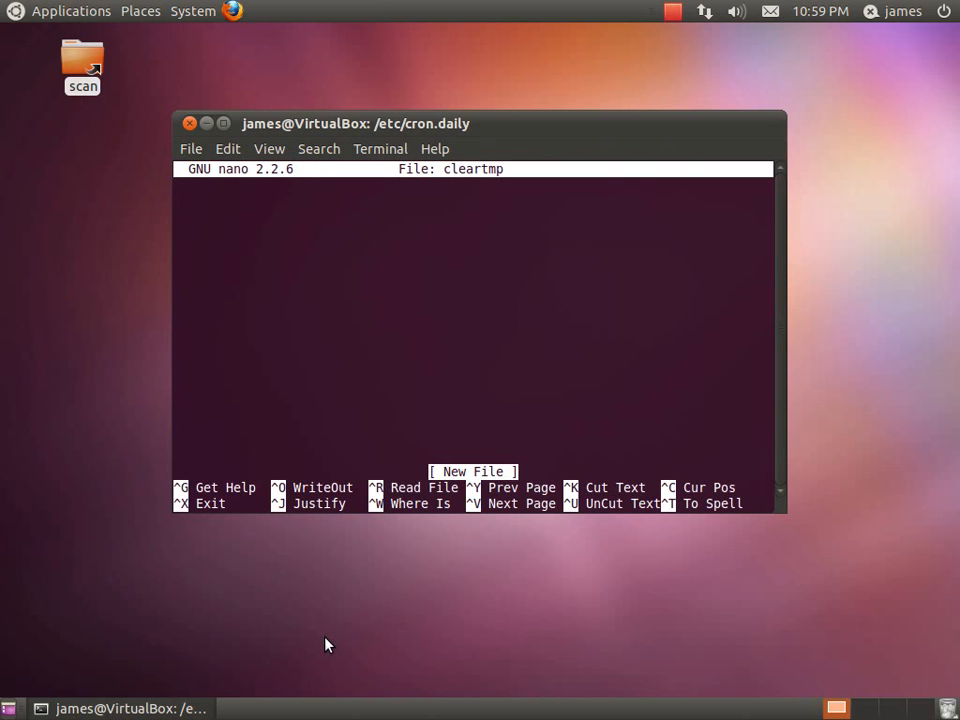
{"action": "type", "text": "#!/"}
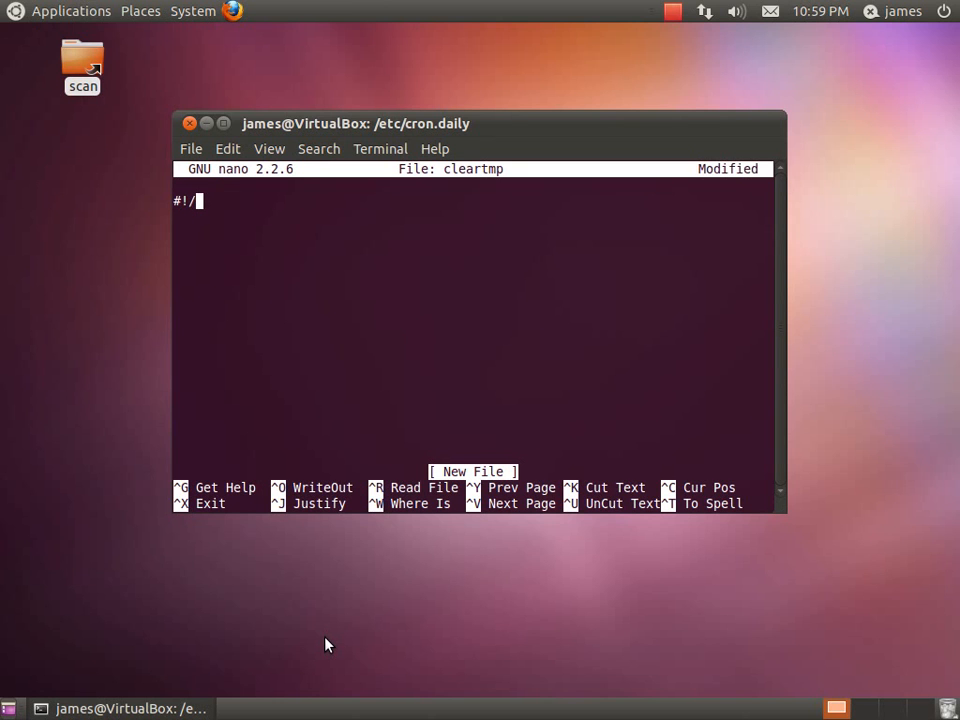
{"action": "type", "text": "bin/sh"}
Write #!/bin/sh, a blank line, then rm * /var/tmp/ in the cleartmp script
{"action": "key", "text": "Return"}
{"action": "key", "text": "Return"}
{"action": "type", "text": "rm "}
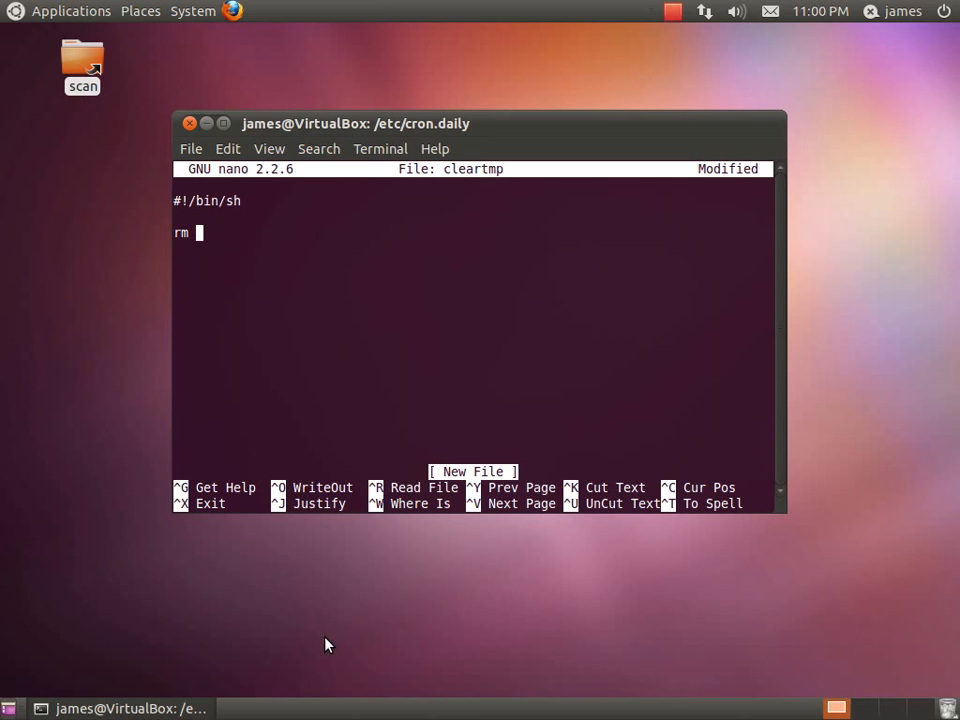
{"action": "type", "text": "*"}
{"action": "type", "text": " /var/"}
{"action": "type", "text": "t"}
{"action": "type", "text": "mp/"}
Write out cleartmp as 3 lines and exit nano to the cron.daily prompt
{"action": "key", "text": "ctrl+o"}
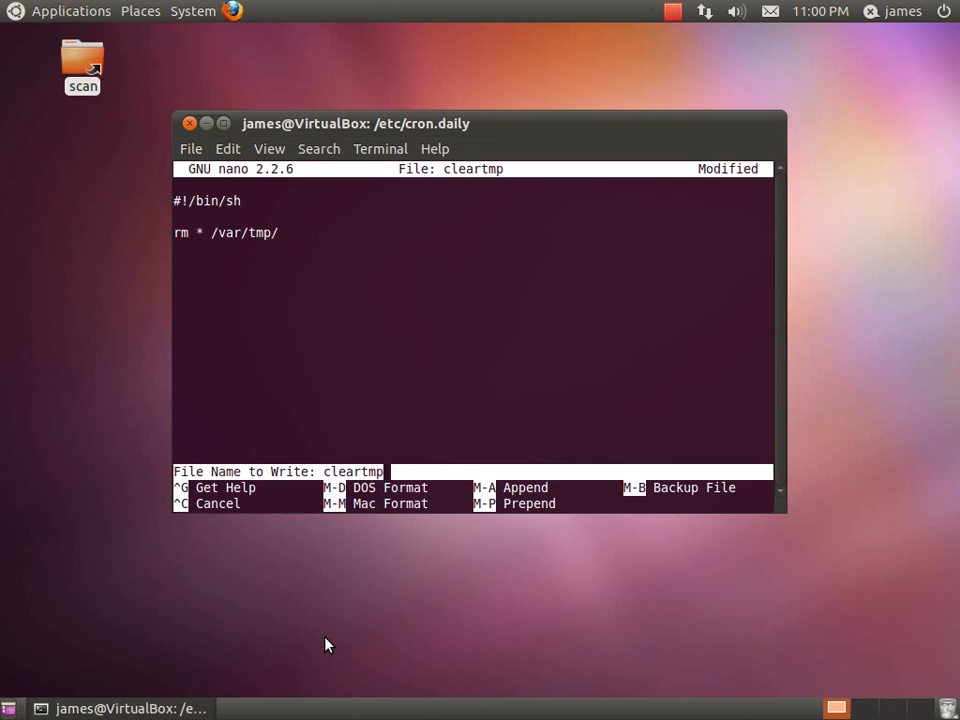
{"action": "key", "text": "Return"}
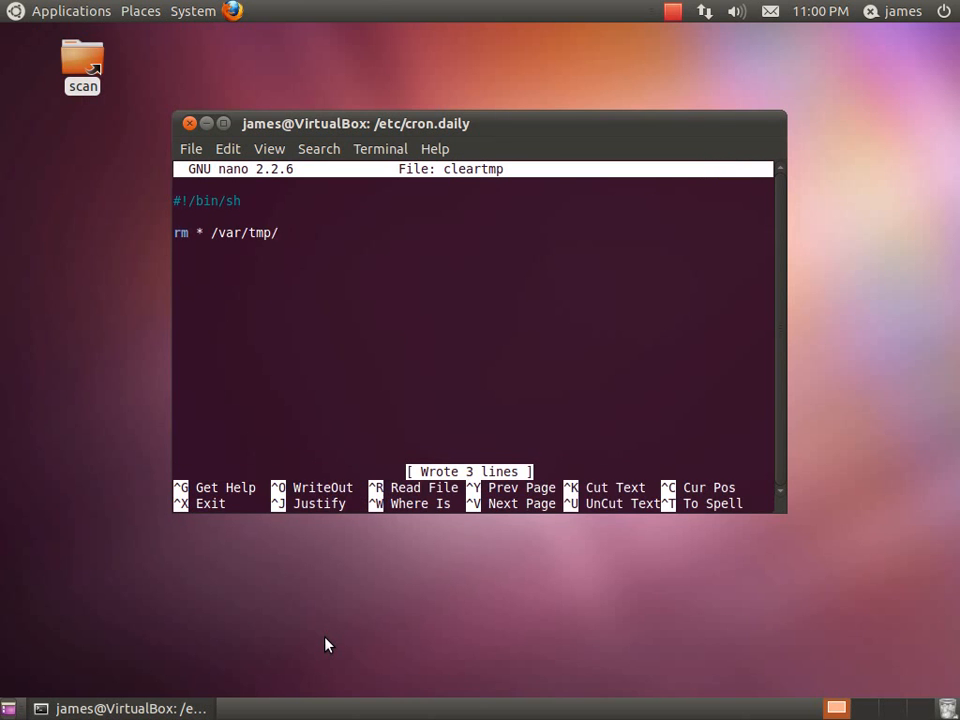
{"action": "key", "text": "ctrl+x"}
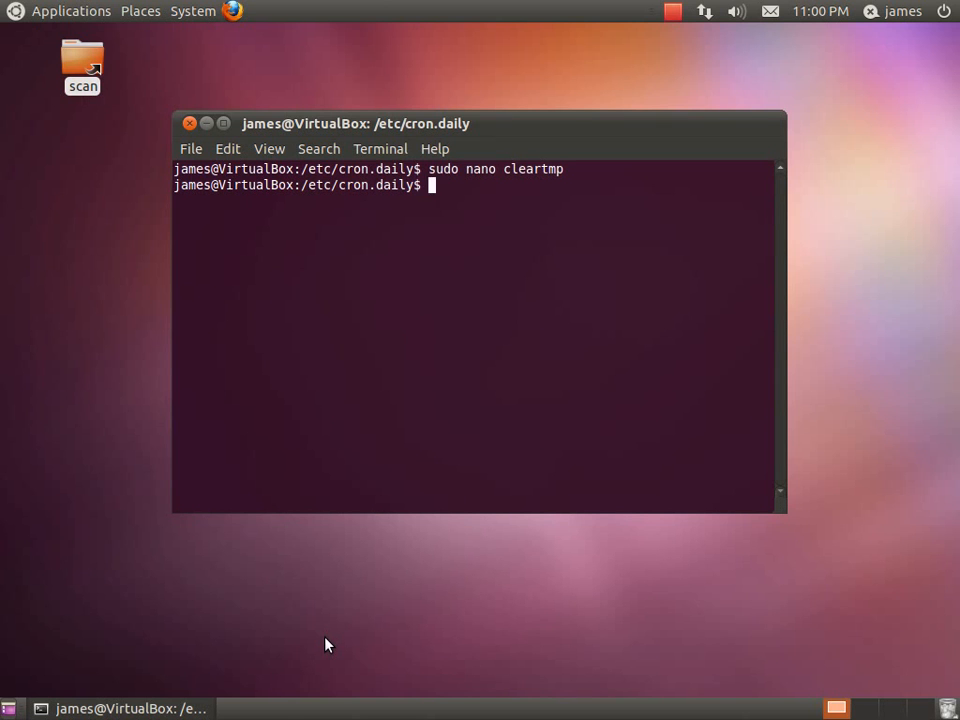
{"action": "type", "text": "l"}
{"action": "type", "text": "s -l"}
Run ls -l and highlight cleartmp's rw-r--r-- permission string among the executable scripts
{"action": "key", "text": "Return"}
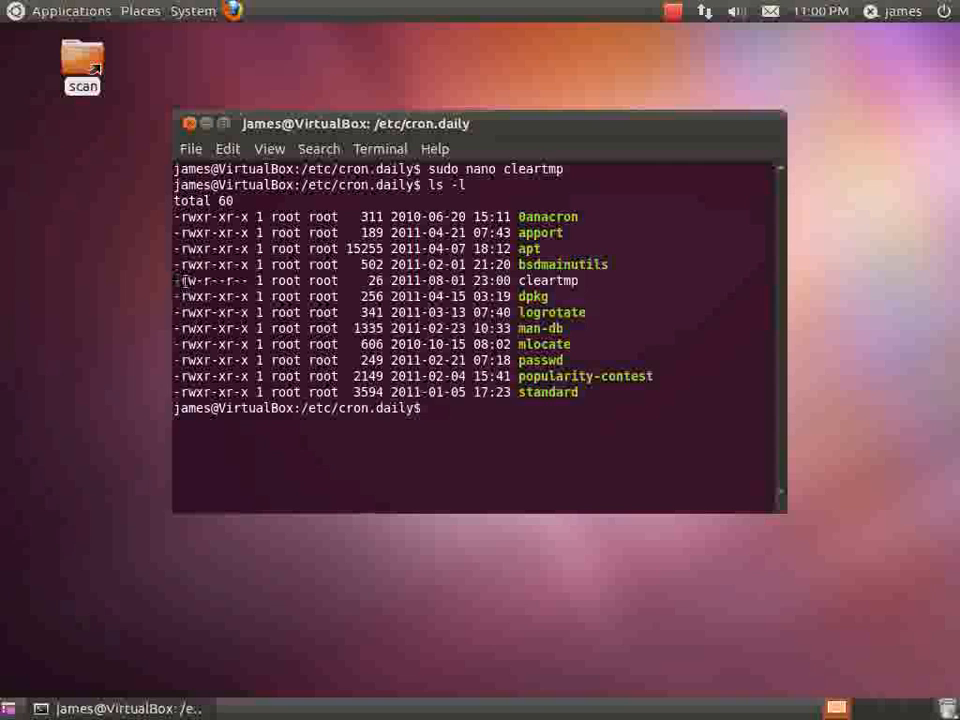
{"action": "left_click_drag", "start_coordinate": [180, 280], "coordinate": [232, 282]}
{"action": "left_click", "coordinate": [320, 305]}
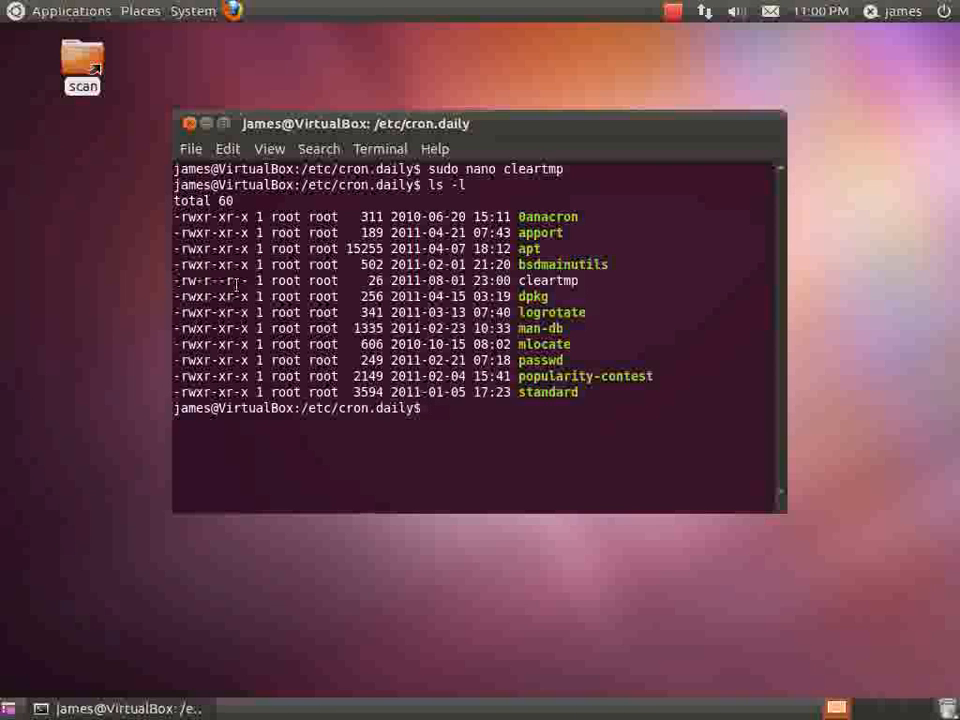
{"action": "type", "text": "ch"}
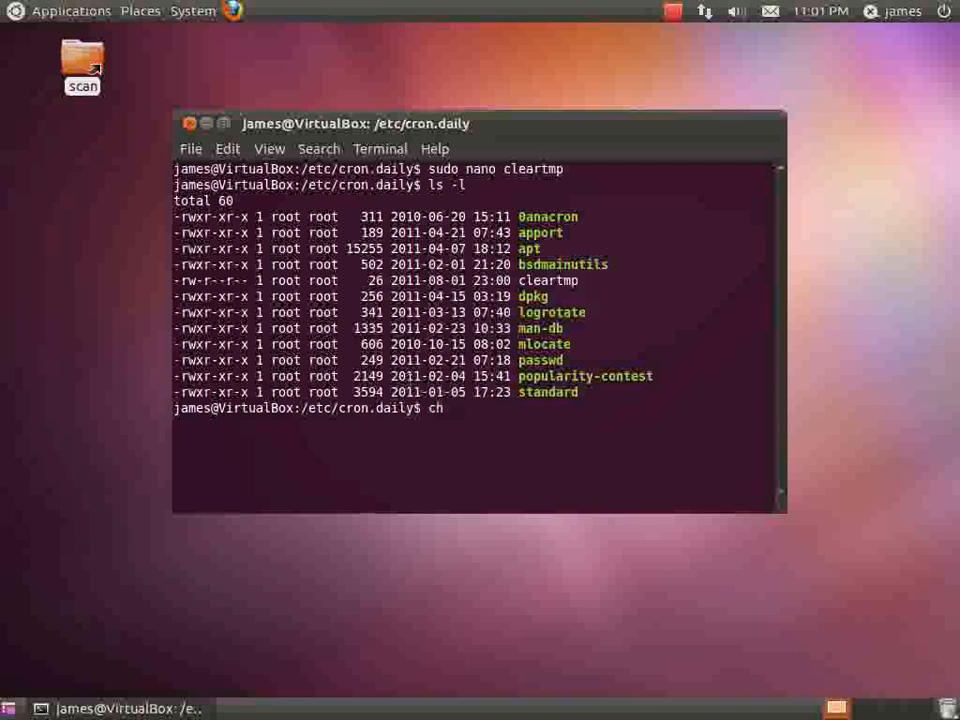
{"action": "type", "text": "mod"}
{"action": "type", "text": " +"}
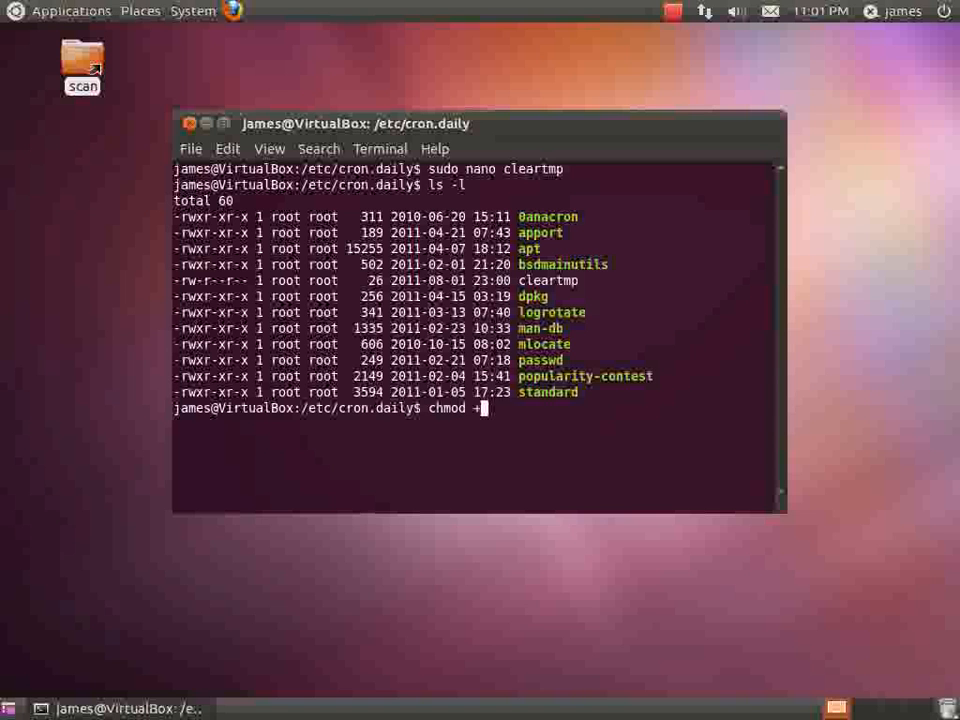
{"action": "type", "text": "x cleartmp"}
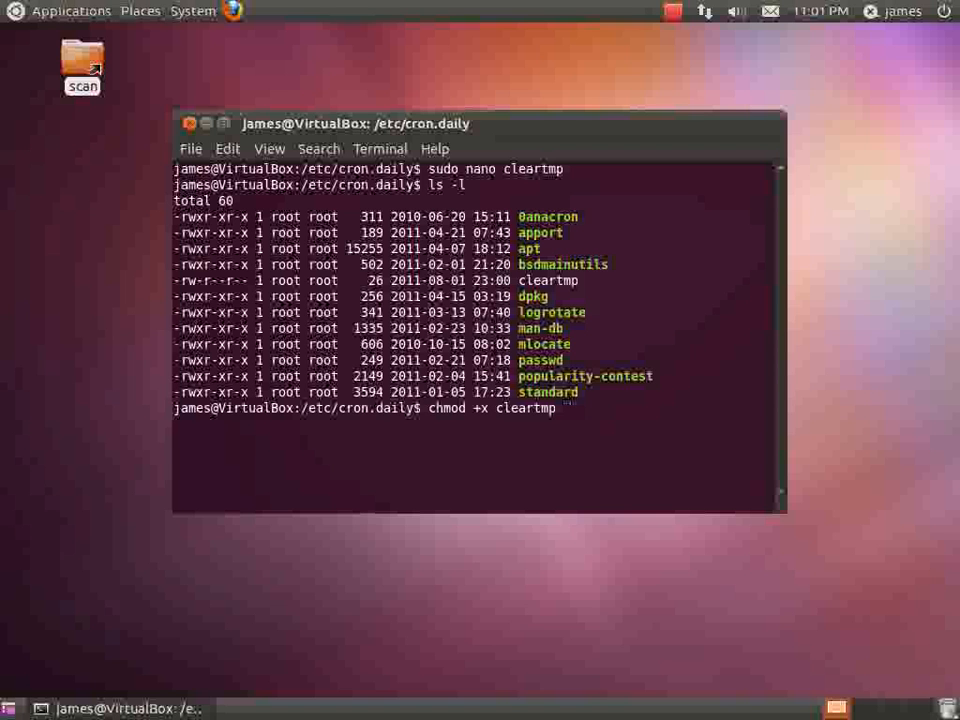
Attempt chmod +x cleartmp without sudo, getting "Operation not permitted"
{"action": "key", "text": "Return"}
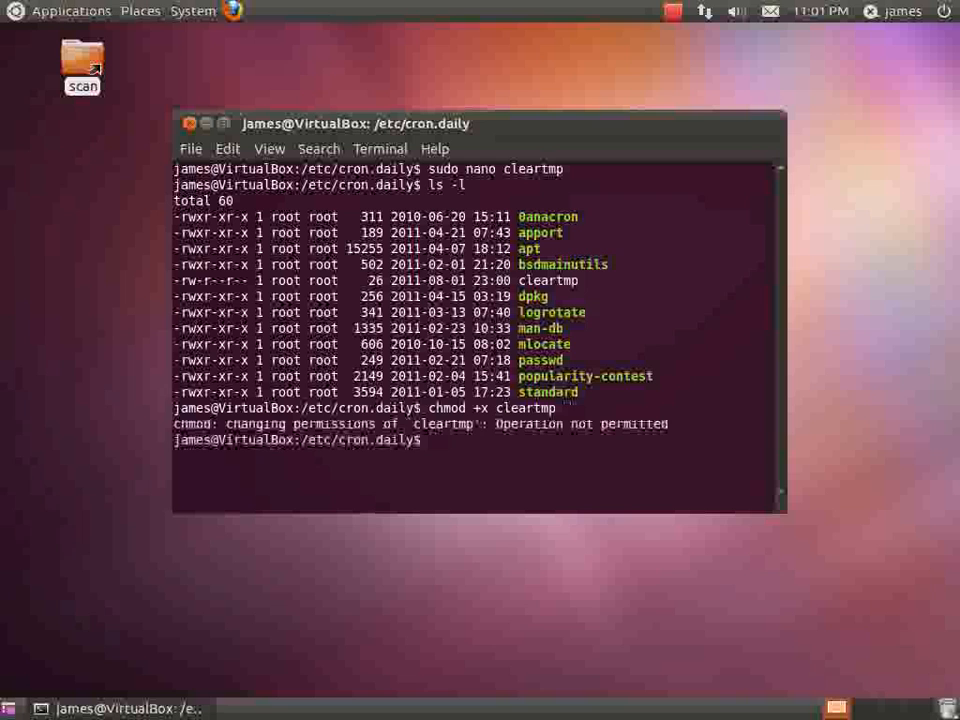
{"action": "type", "text": "sudo chmod "}
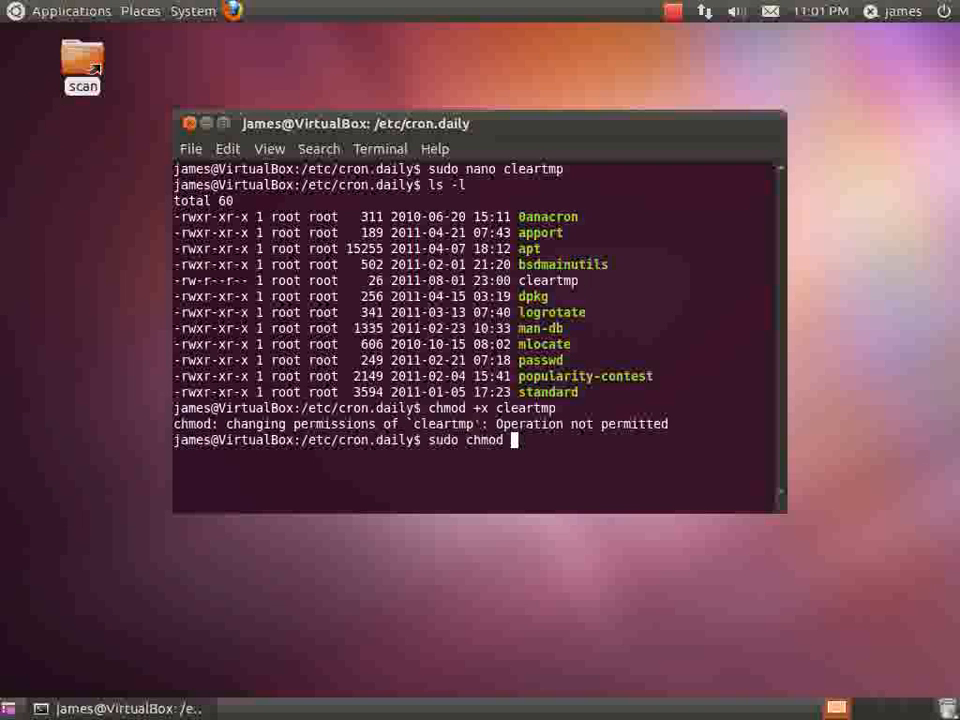
{"action": "type", "text": "+x"}
{"action": "type", "text": " cleartmp"}
Run sudo chmod +x cleartmp, then ls -l showing cleartmp as rwxr-xr-x
{"action": "key", "text": "Return"}
{"action": "type", "text": "l"}
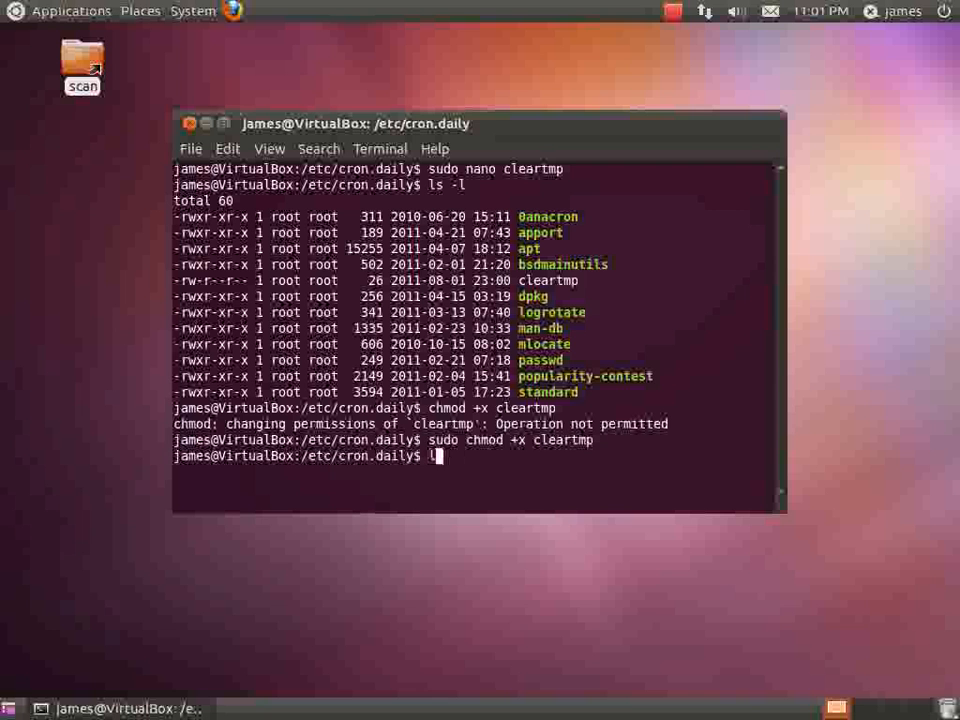
{"action": "type", "text": "s -l"}
{"action": "key", "text": "Return"}
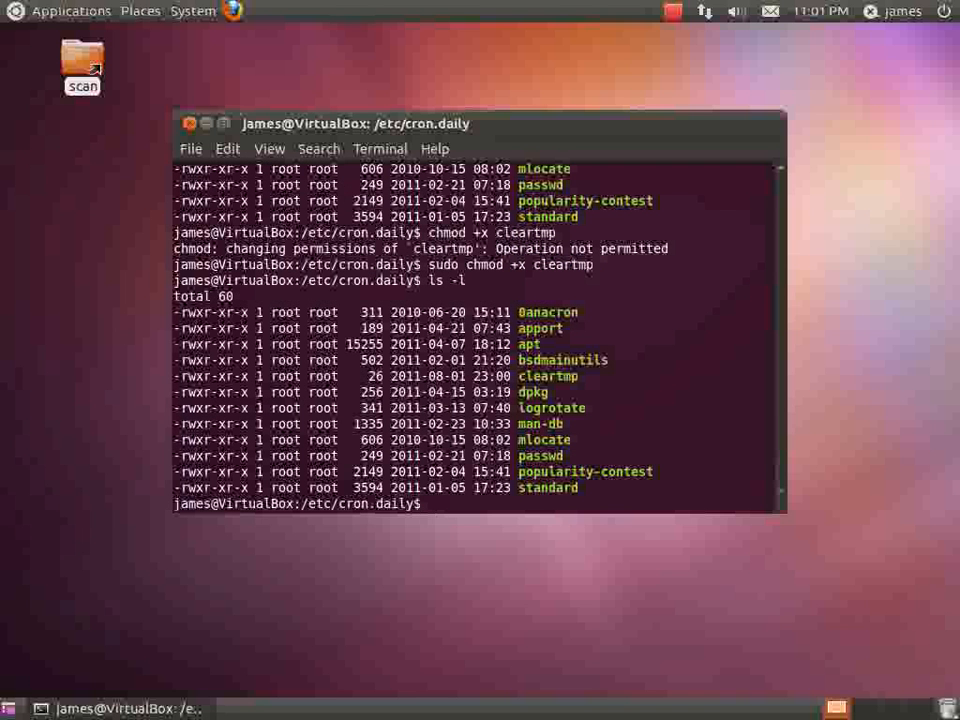